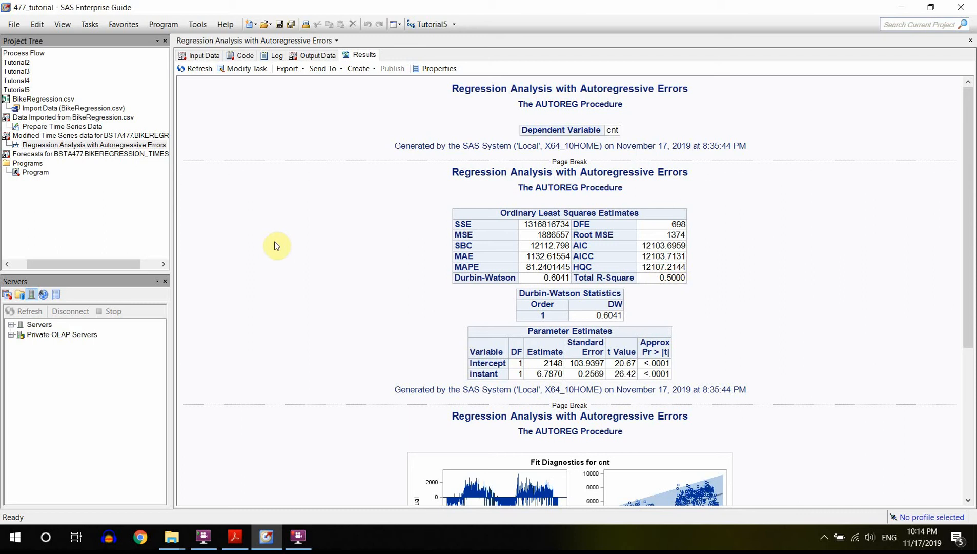
Step: Modify the autoregressive regression task by adding mnth, holiday, weekday, temp and hum to the explanatory variables
click(249, 72)
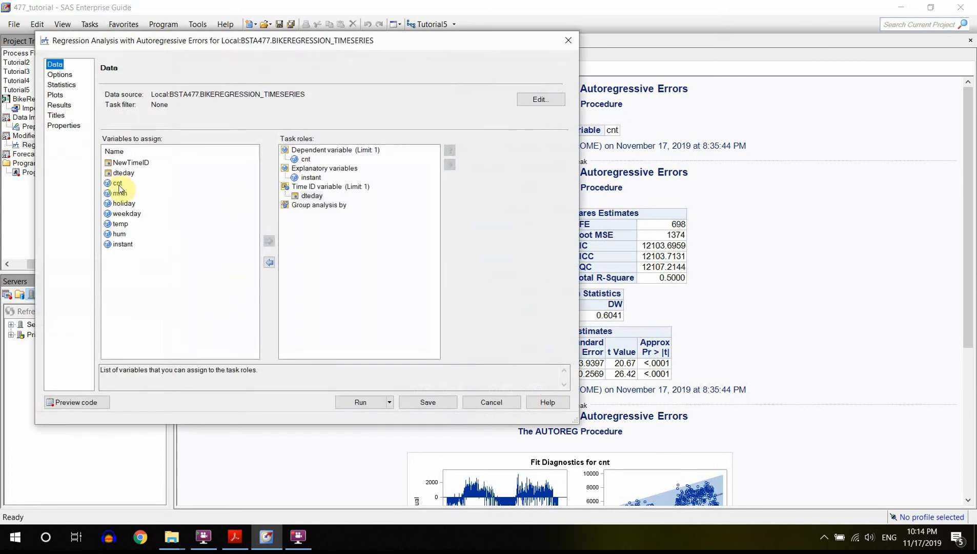
click(118, 186)
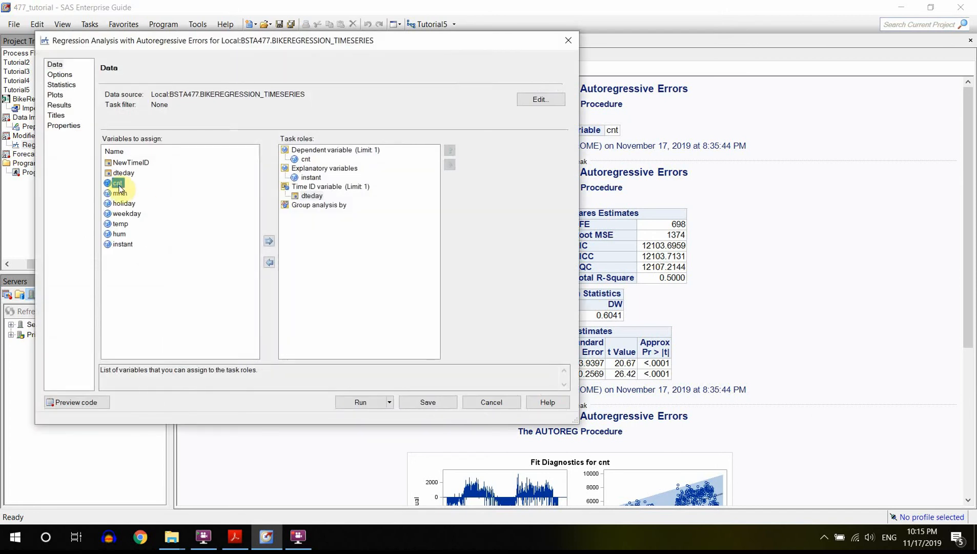
shift+click(119, 234)
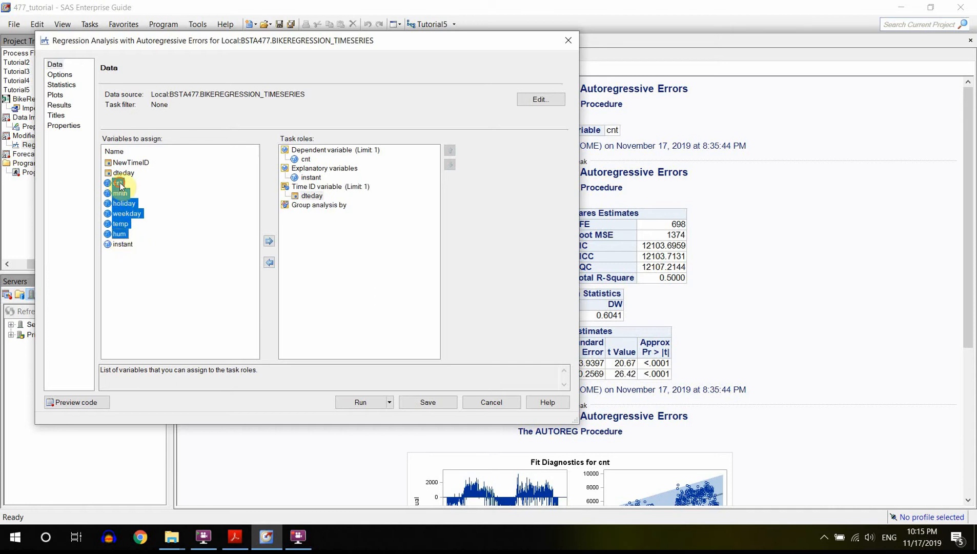
drag(121, 188, 330, 176)
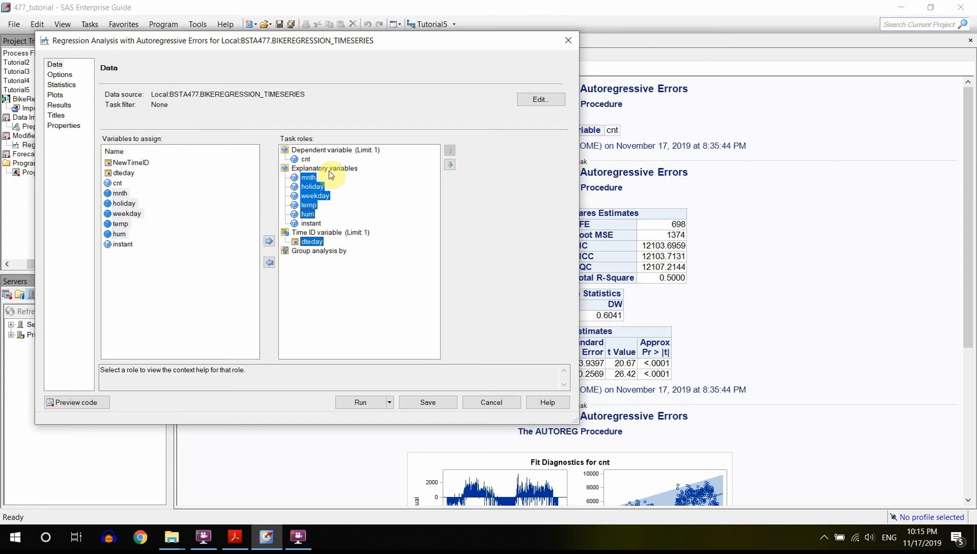
click(214, 213)
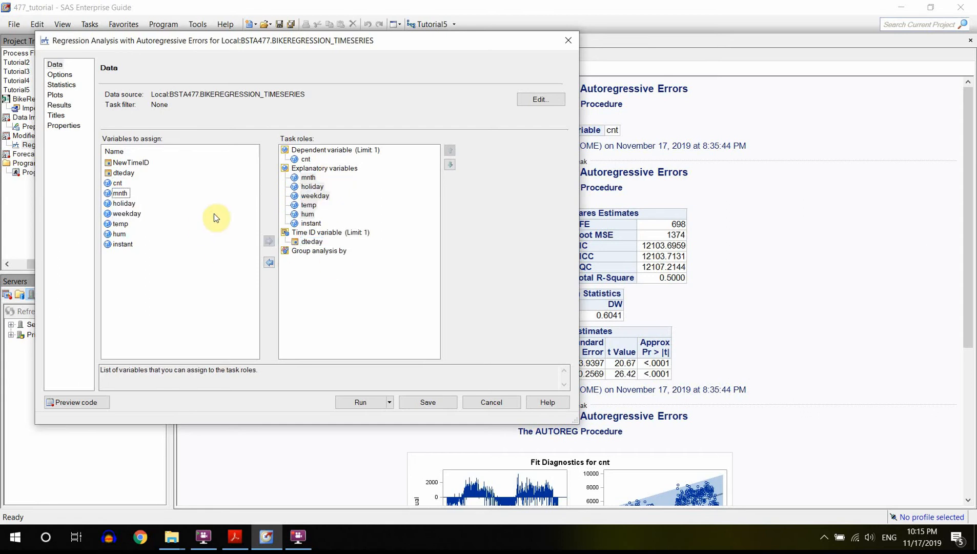
Step: Review the task's options, statistics, plots and results settings, and run it as a new task without replacing the previous results
click(59, 75)
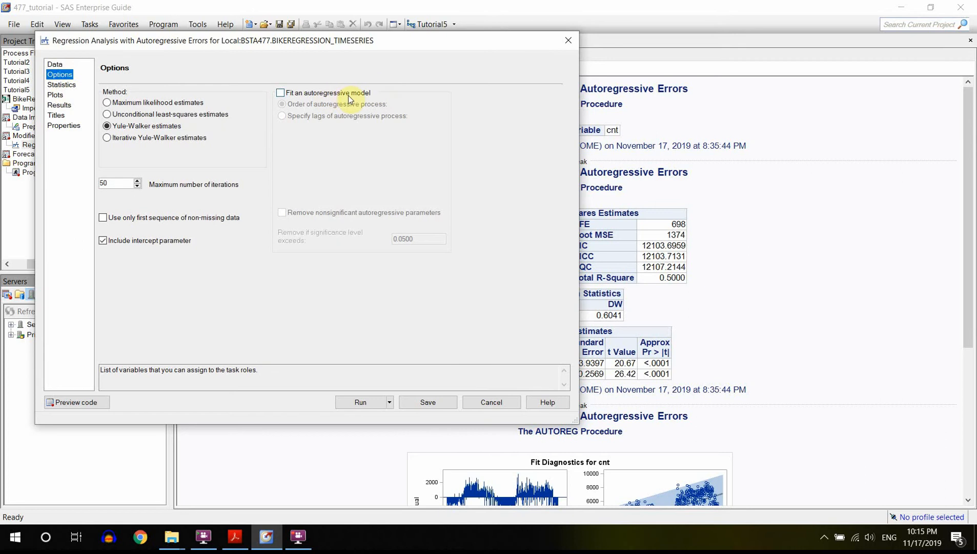
click(65, 87)
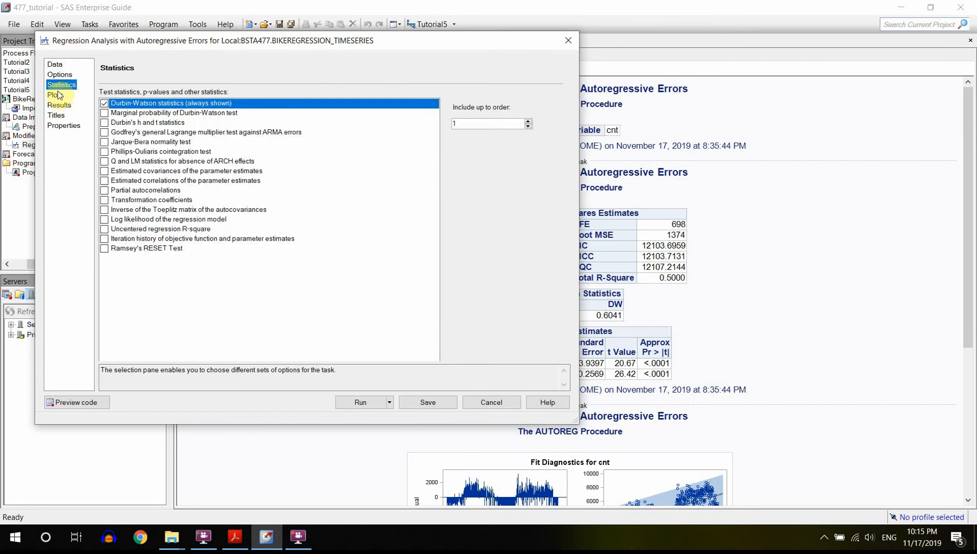
click(57, 95)
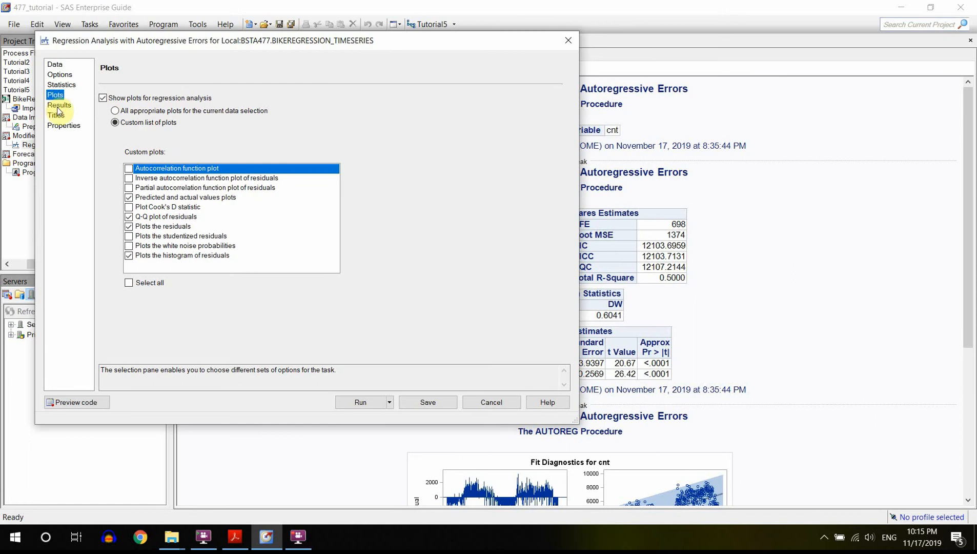
click(58, 106)
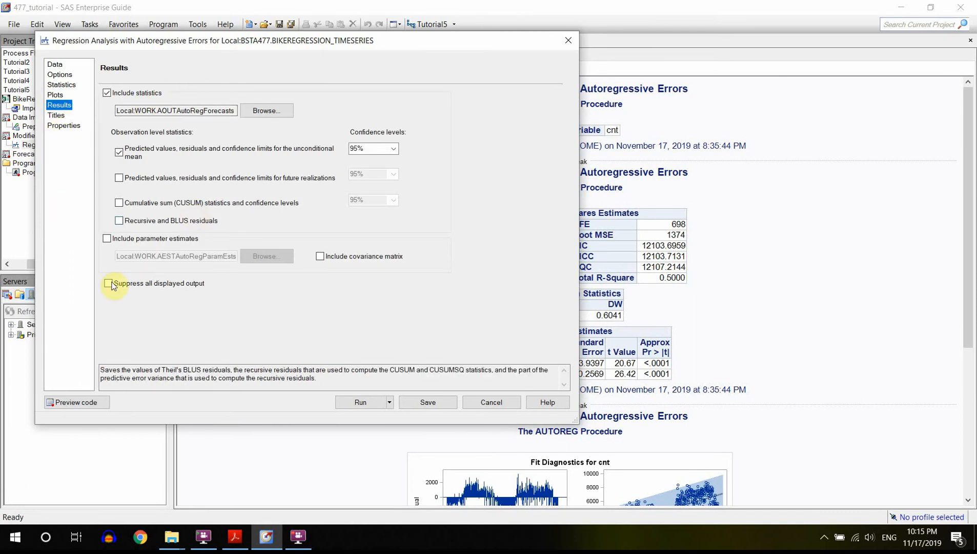
click(367, 405)
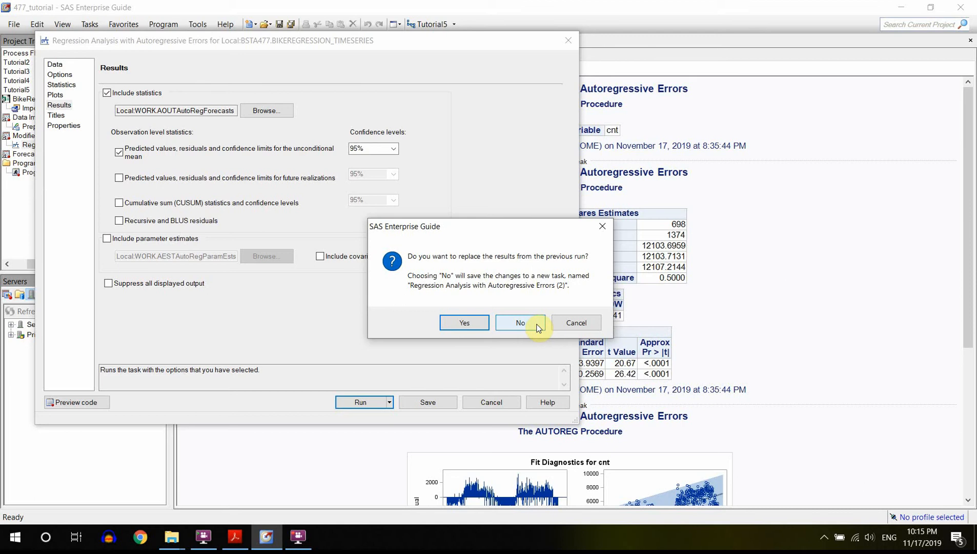
click(520, 323)
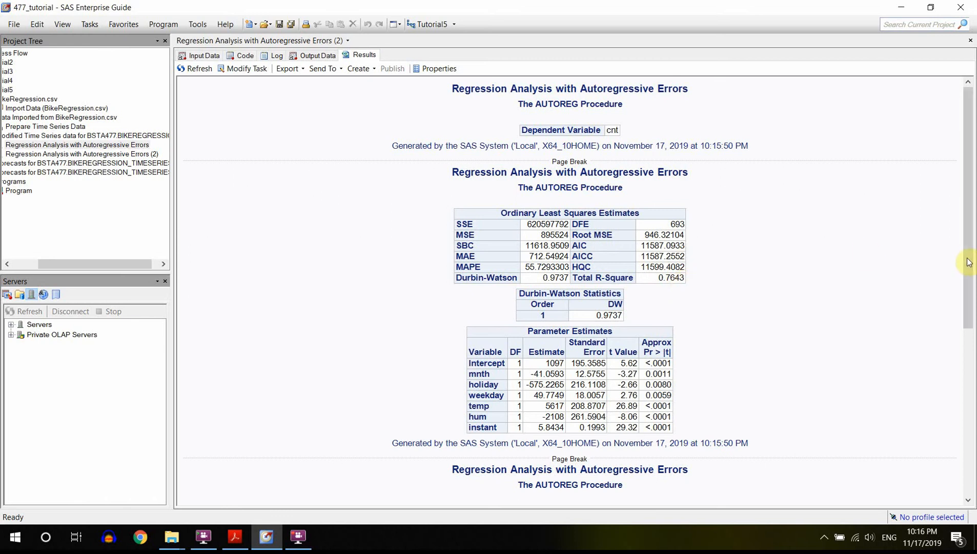
Step: Examine the new model's parameter estimates, fit diagnostics plots and Durbin-Watson statistics in the results
drag(967, 257, 969, 343)
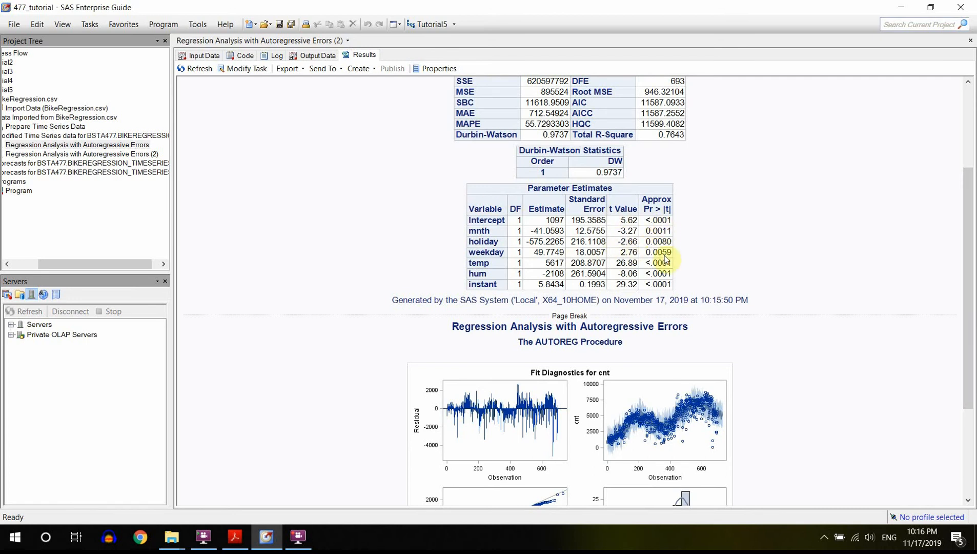
click(548, 250)
scroll(970, 338, down, 3)
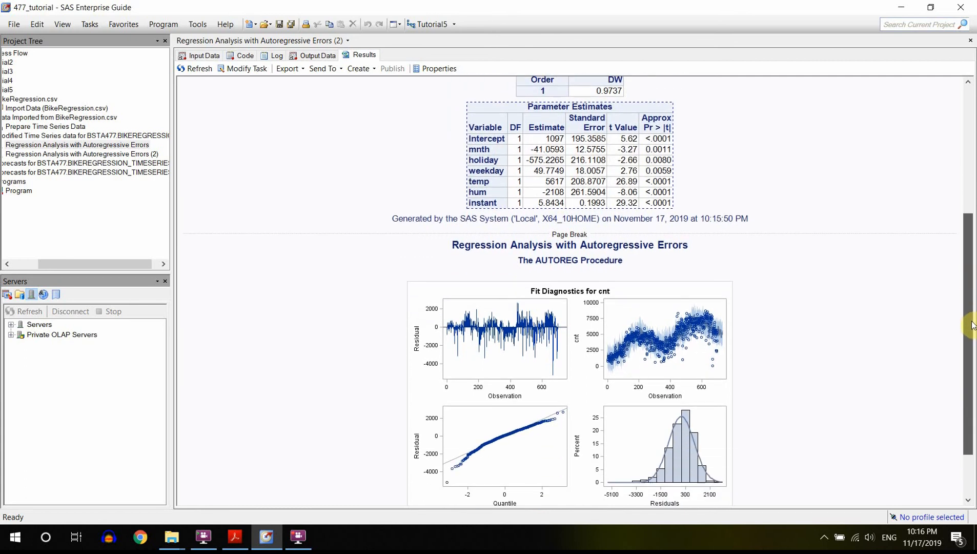
drag(972, 325, 974, 366)
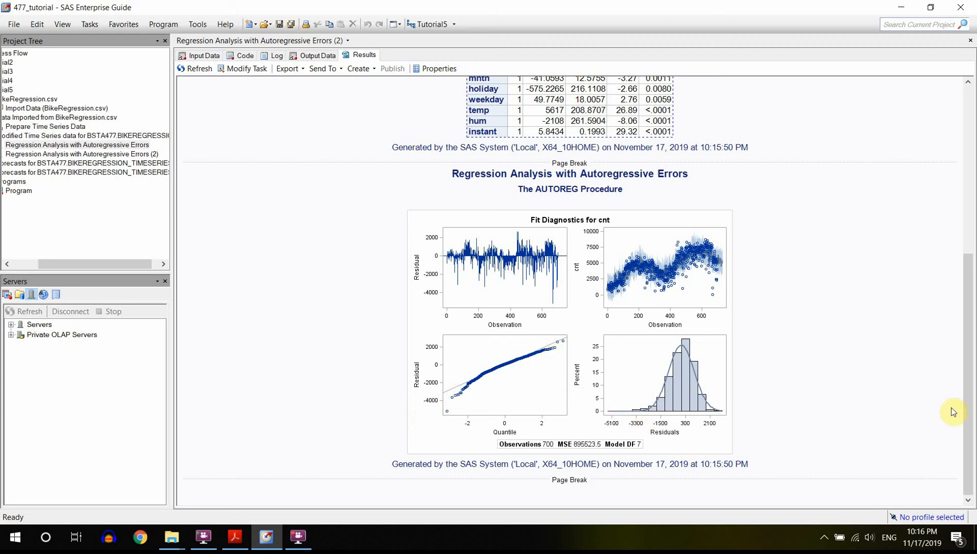
drag(971, 413, 973, 388)
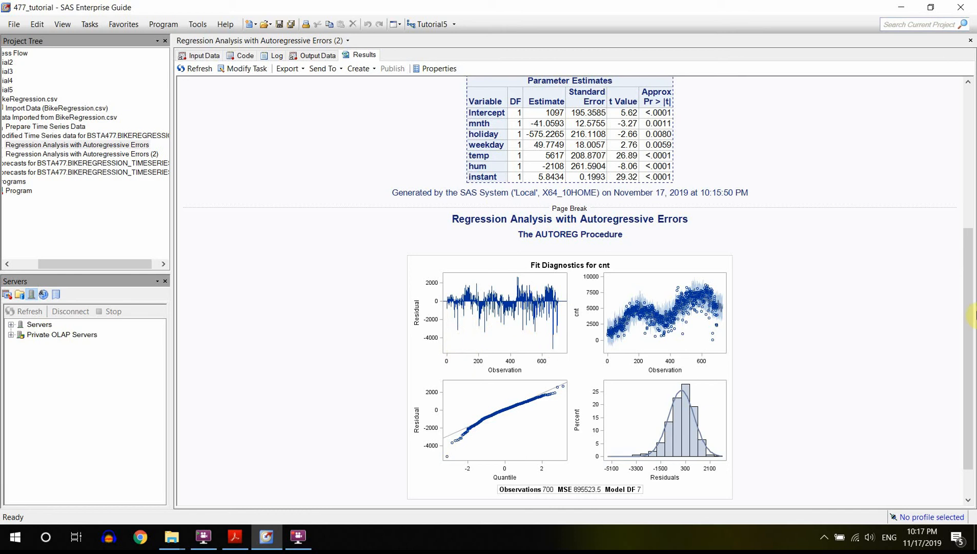
click(968, 316)
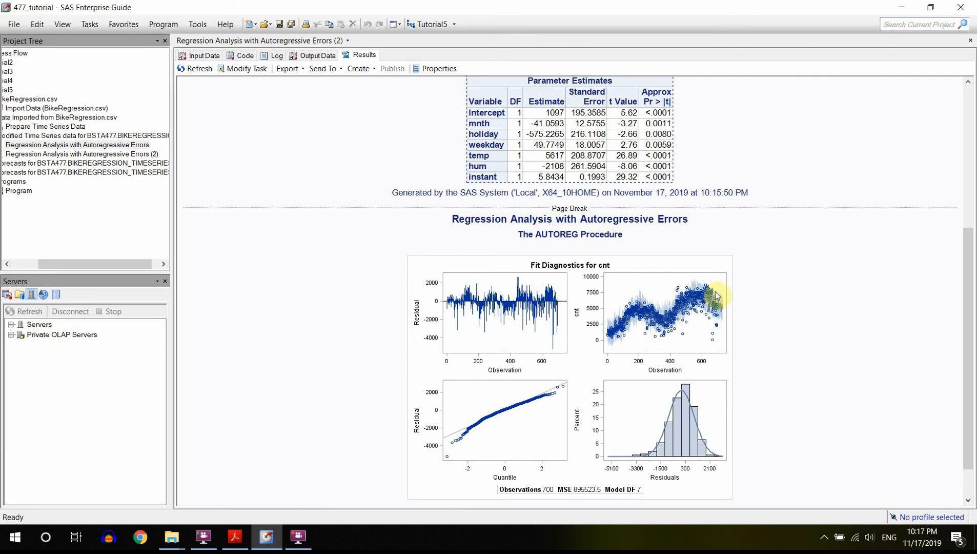
drag(969, 331, 972, 202)
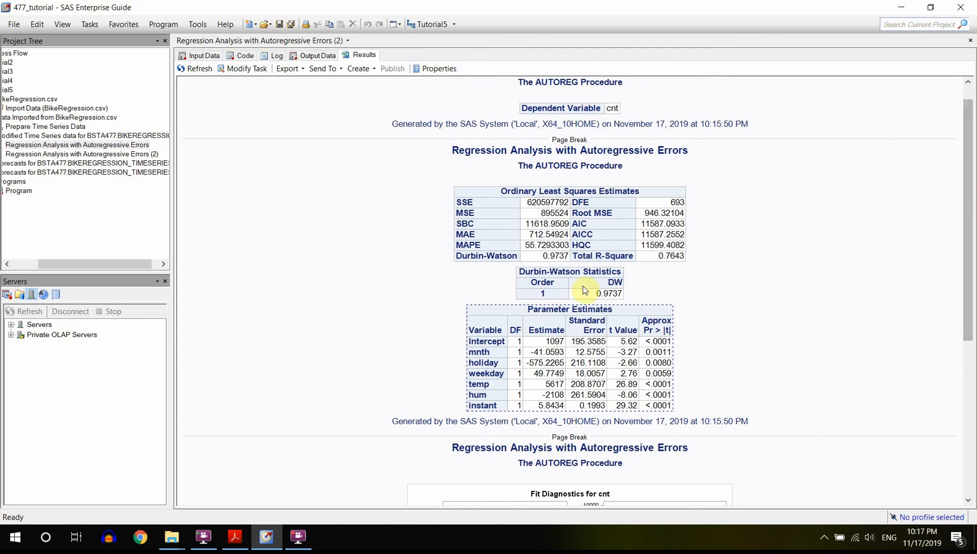
click(583, 286)
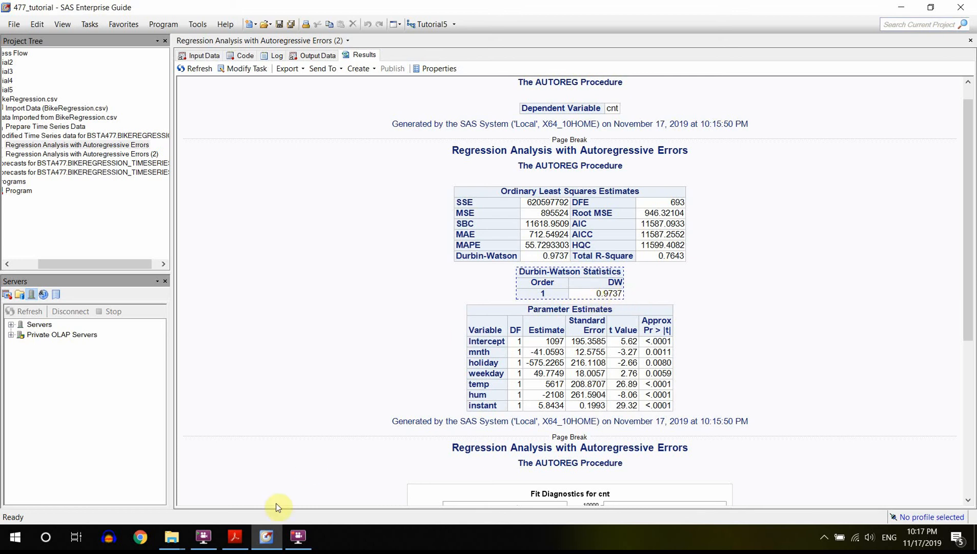
Step: Check the k' columns of Table A-2 in the Durbin-Watson PDF in Acrobat Reader against the regressors listed in the SAS Enterprise Guide results
click(244, 542)
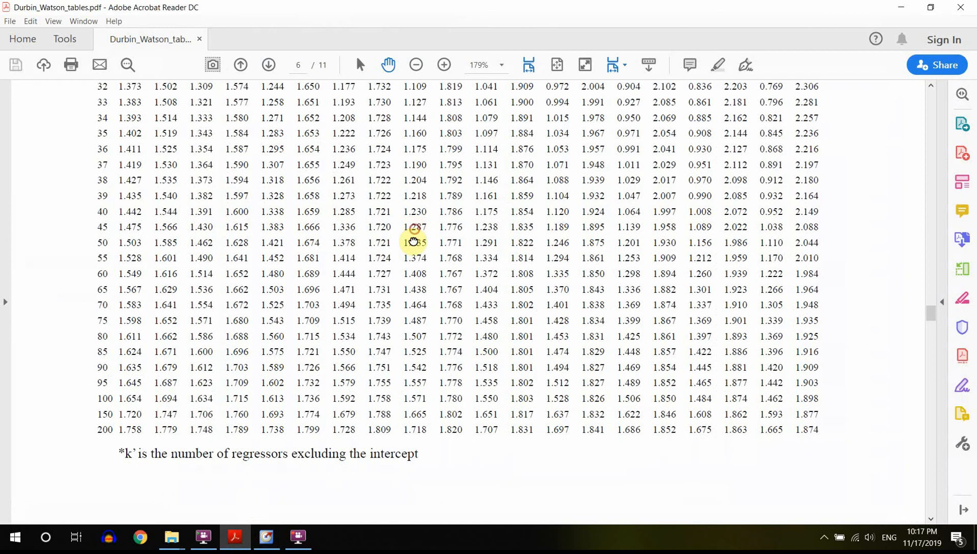
scroll(461, 249, up, 4)
scroll(484, 216, up, 5)
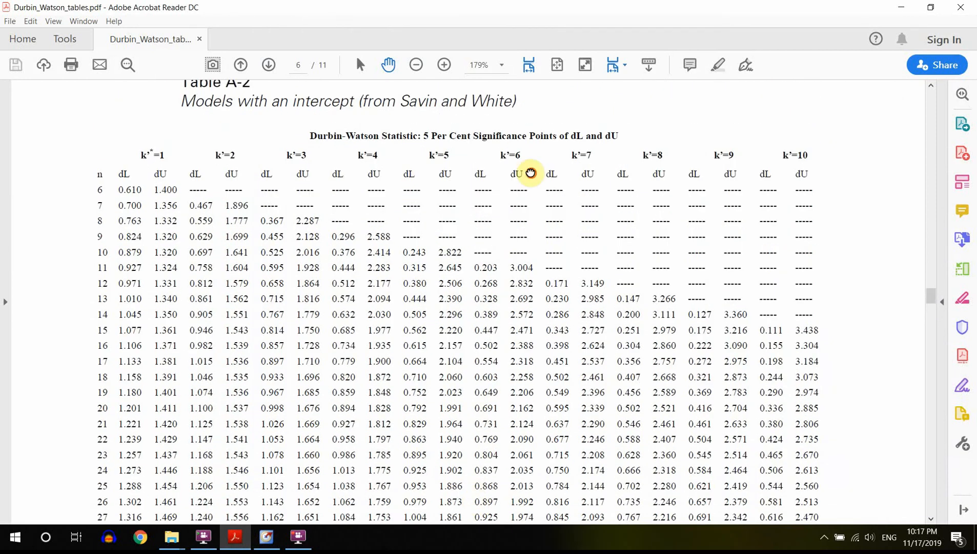
drag(523, 175, 522, 250)
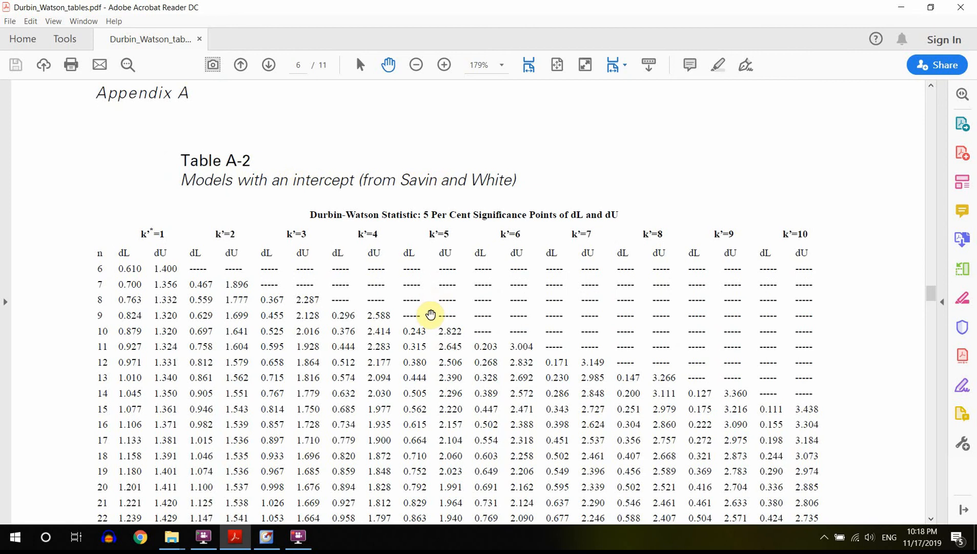
drag(430, 314, 444, 204)
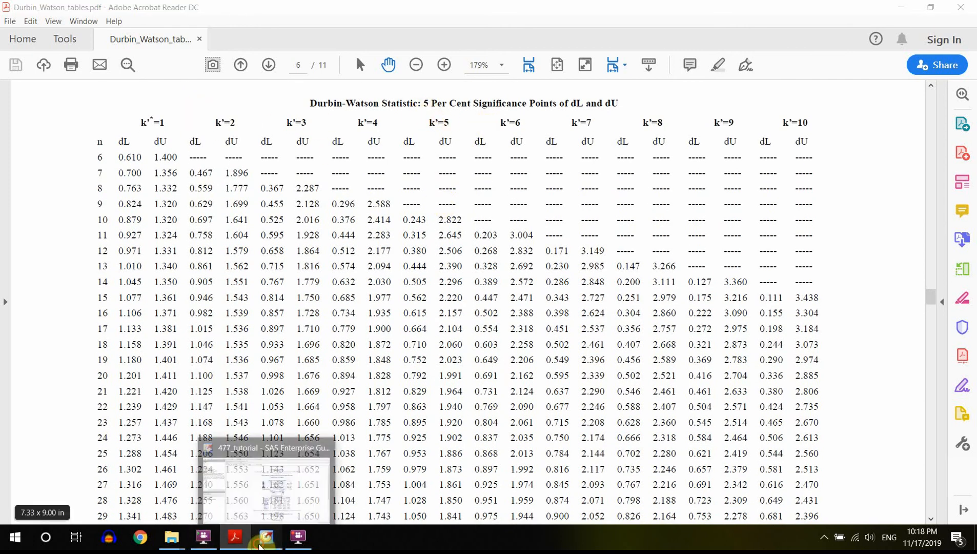
click(262, 543)
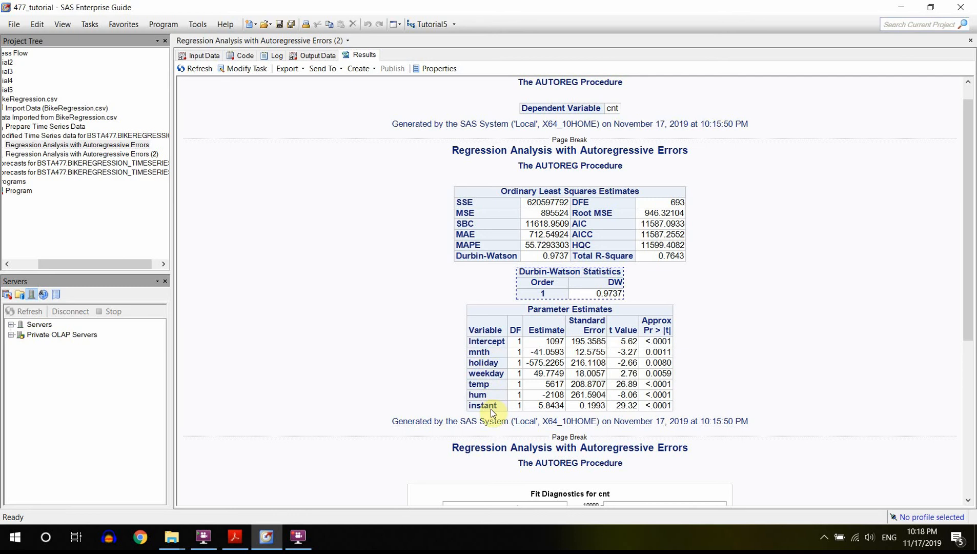
click(299, 538)
click(299, 539)
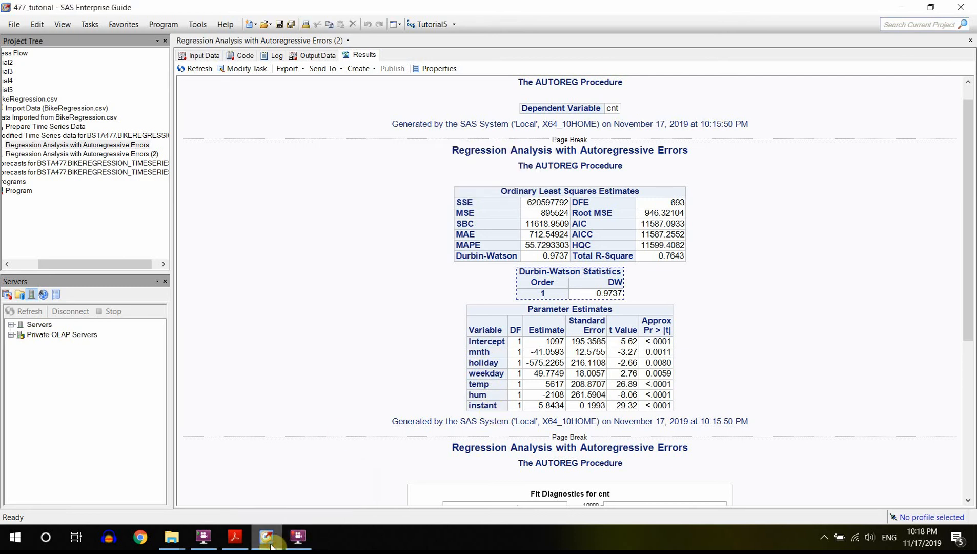
Step: Switch to Acrobat Reader and highlight the dL and dU values 1.707 and 1.831 for k'=6 and n=200 in Table A-2
click(234, 541)
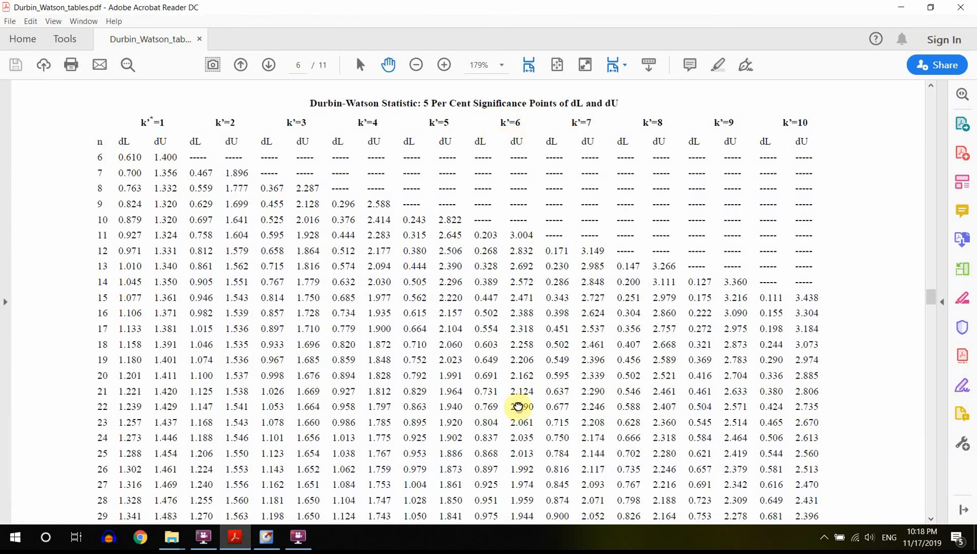
drag(519, 406, 511, 433)
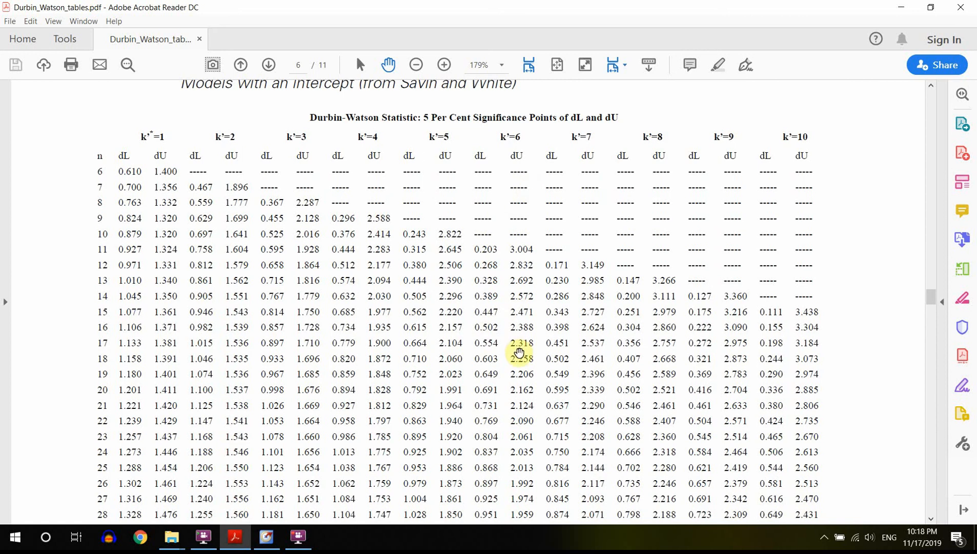
drag(484, 442, 485, 193)
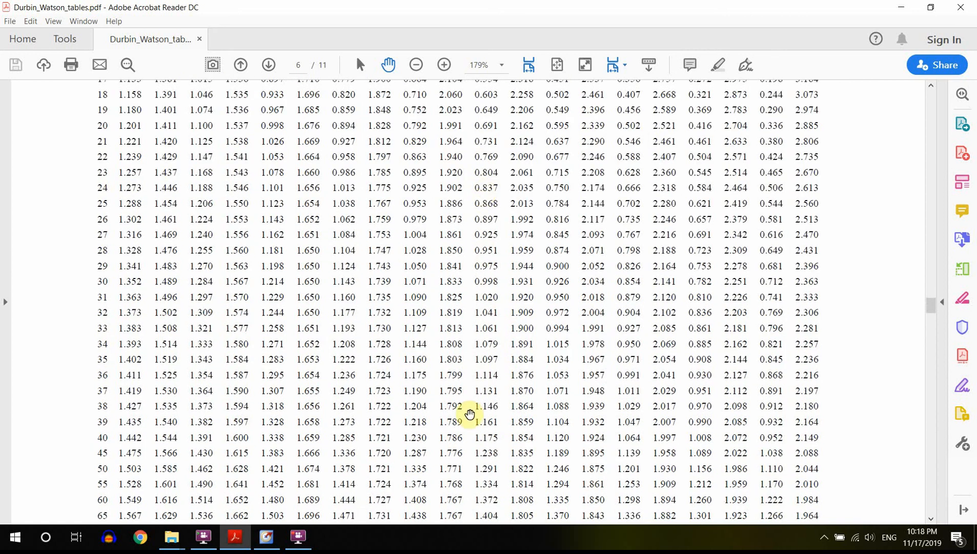
drag(482, 422, 496, 225)
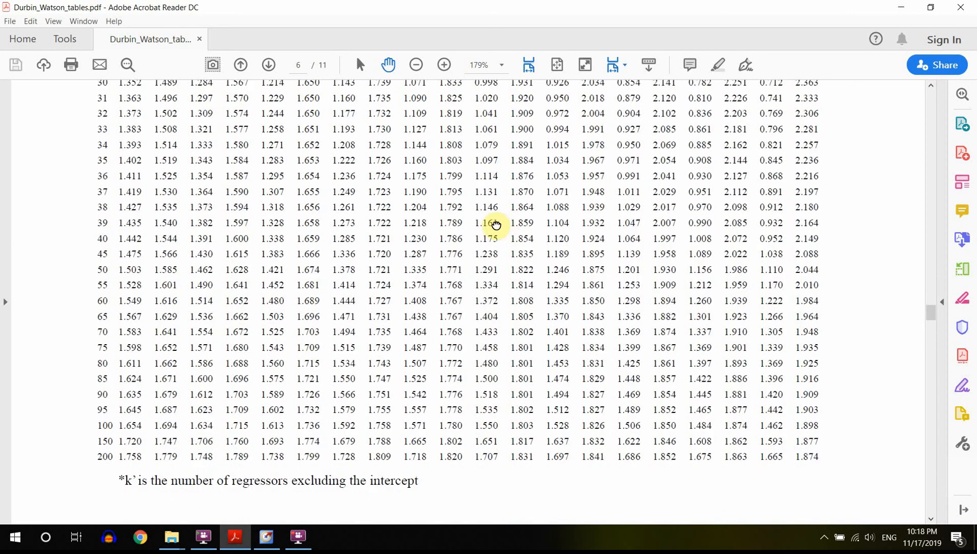
drag(487, 463, 486, 447)
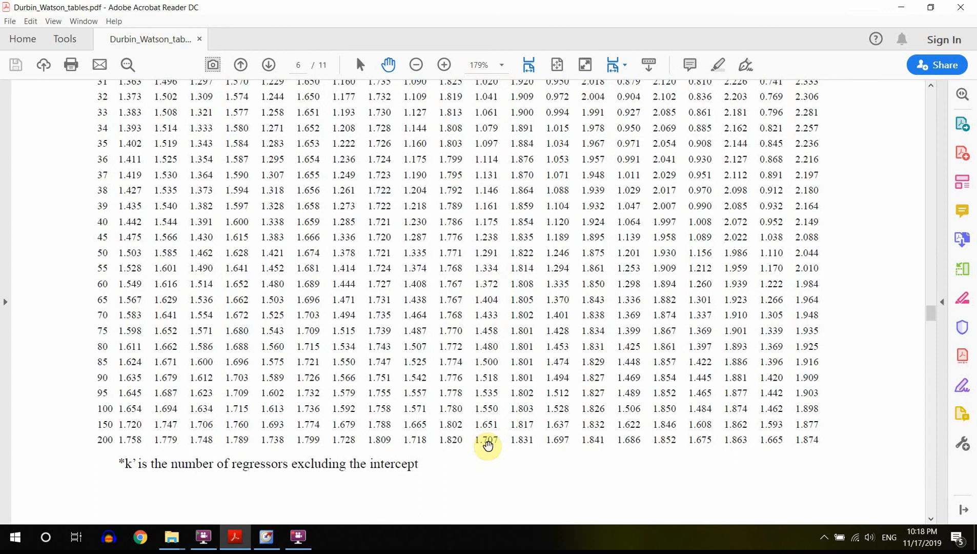
click(719, 65)
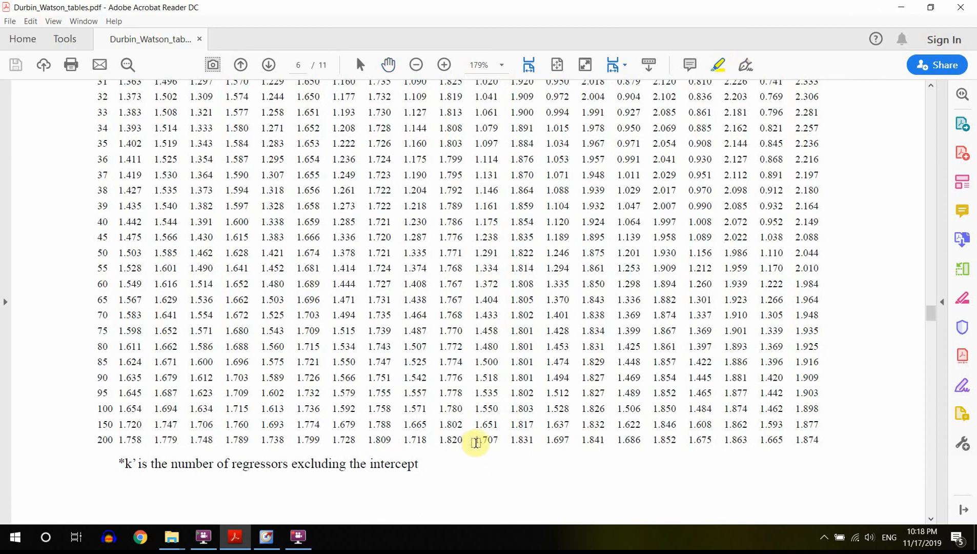
drag(476, 439, 518, 450)
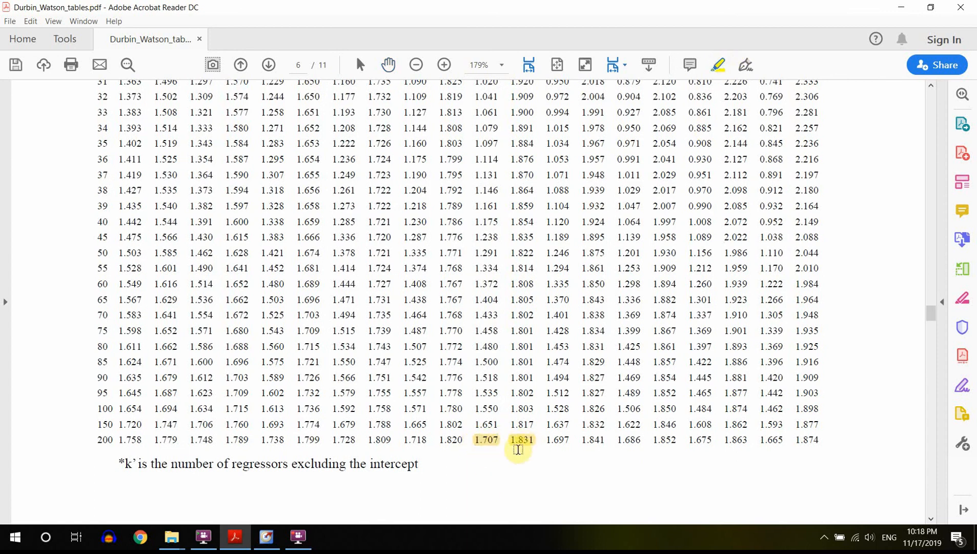
click(388, 63)
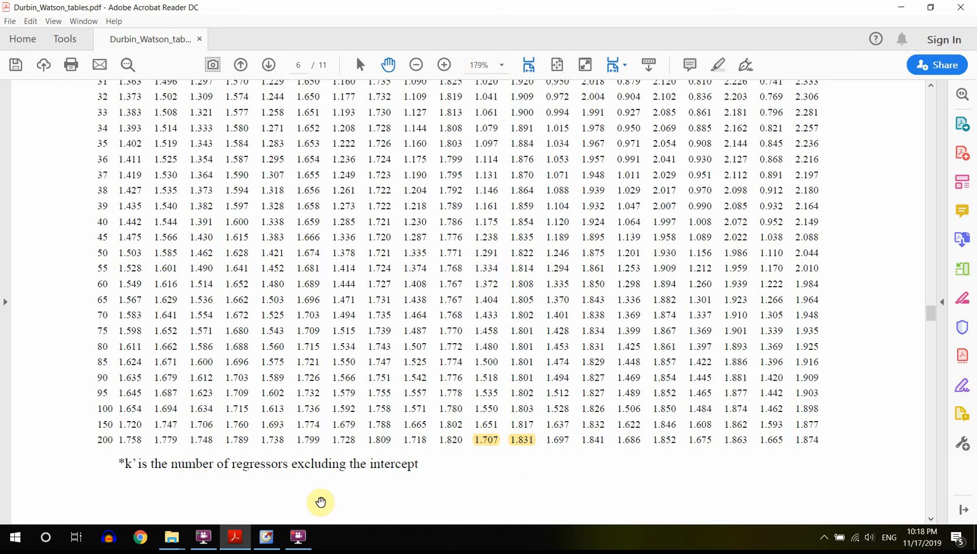
Step: Compare the Durbin-Watson statistic in the SAS Enterprise Guide results with the highlighted critical values in Acrobat Reader
mouse_move(269, 541)
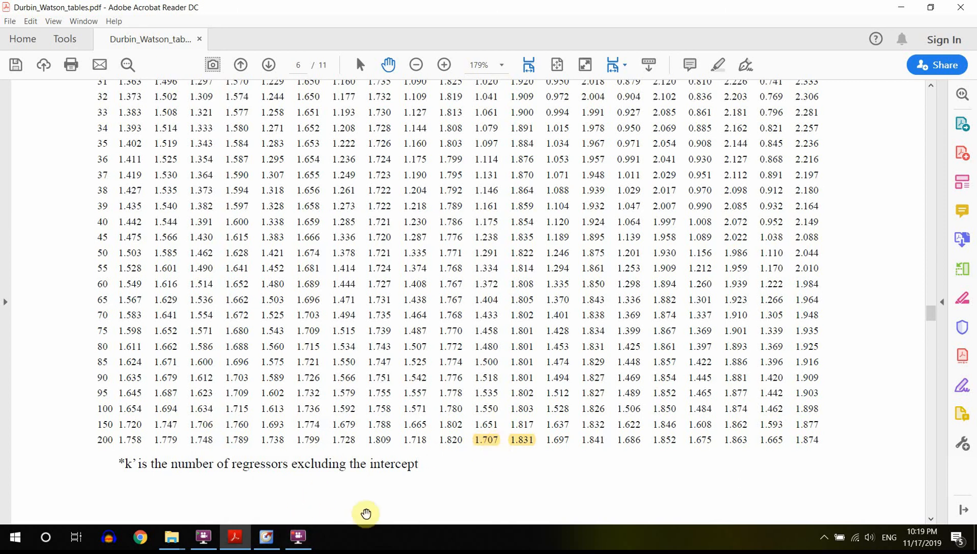
click(266, 543)
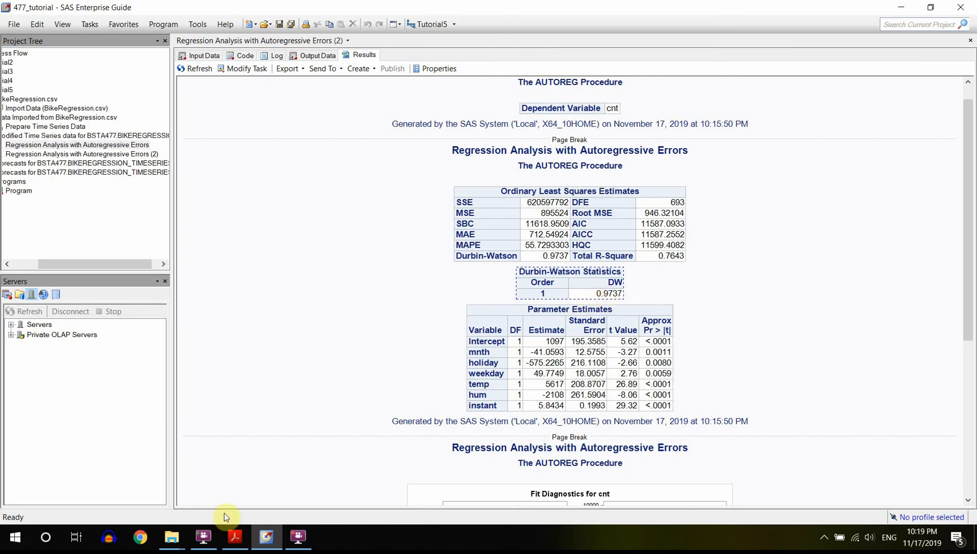
click(230, 538)
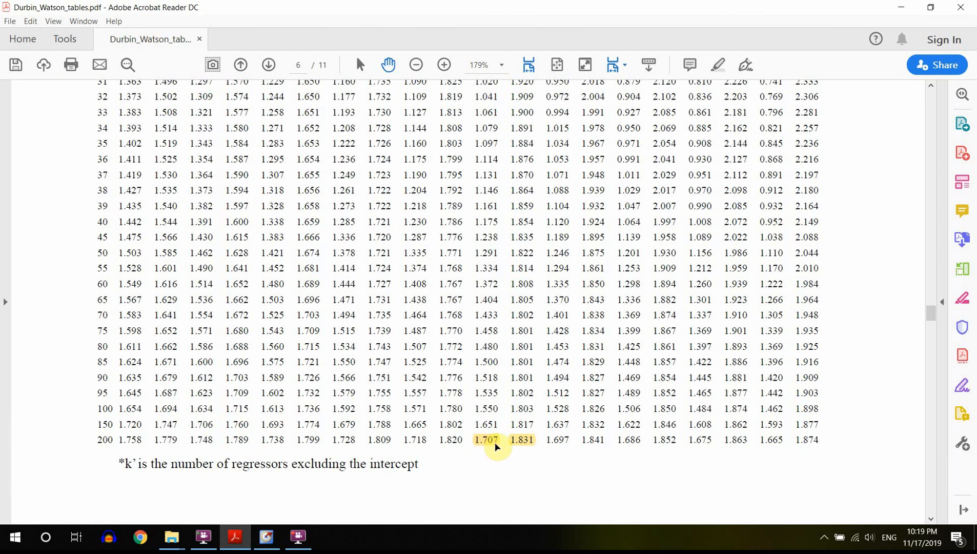
Step: Switch to SAS Enterprise Guide and review the Durbin-Watson statistic, parameter estimates and residual plot of the regression with autoregressive errors
click(266, 536)
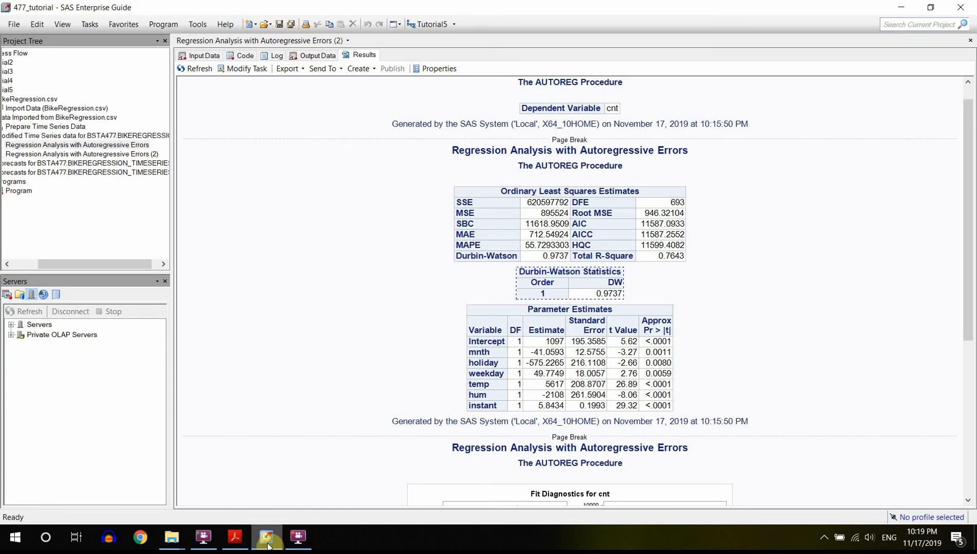
click(784, 337)
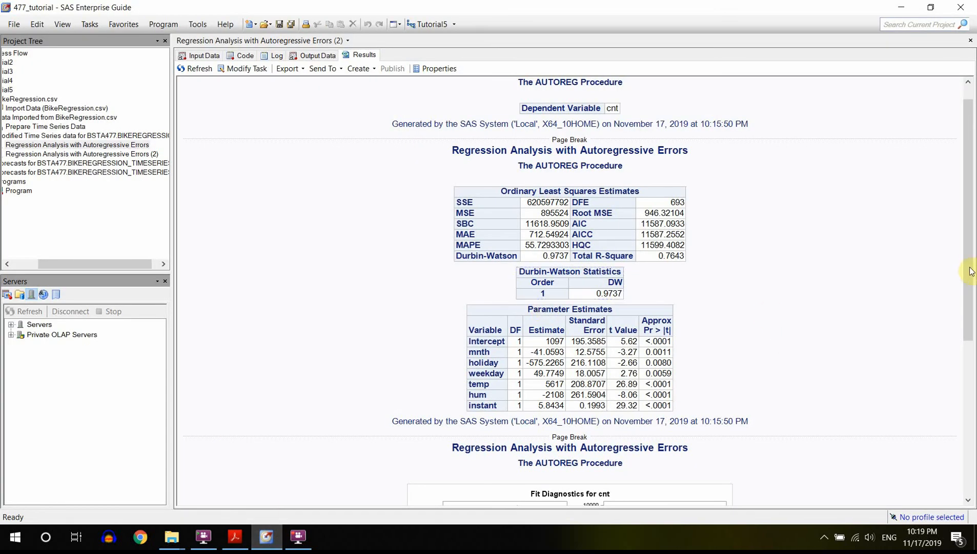
mouse_move(968, 271)
mouse_down()
mouse_move(967, 349)
mouse_move(973, 257)
mouse_up()
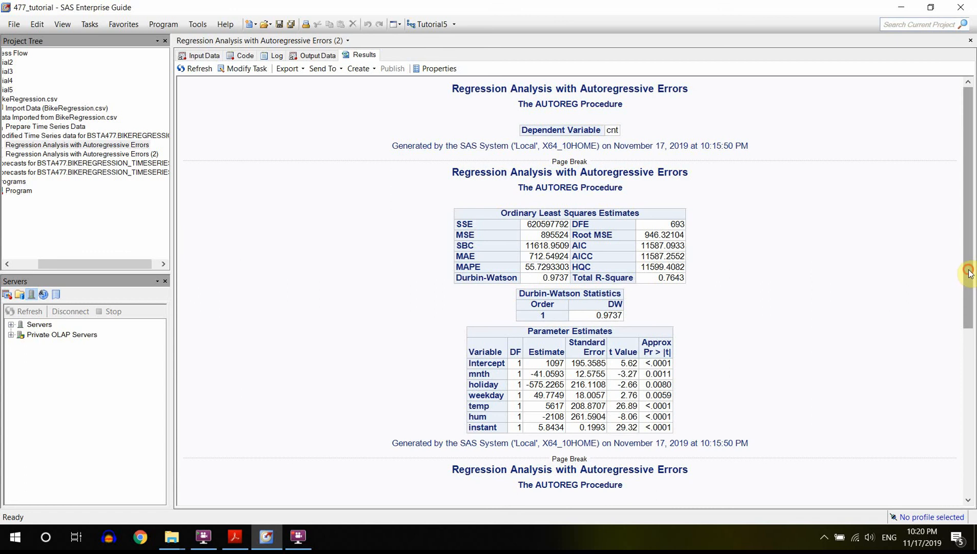
drag(967, 269, 971, 337)
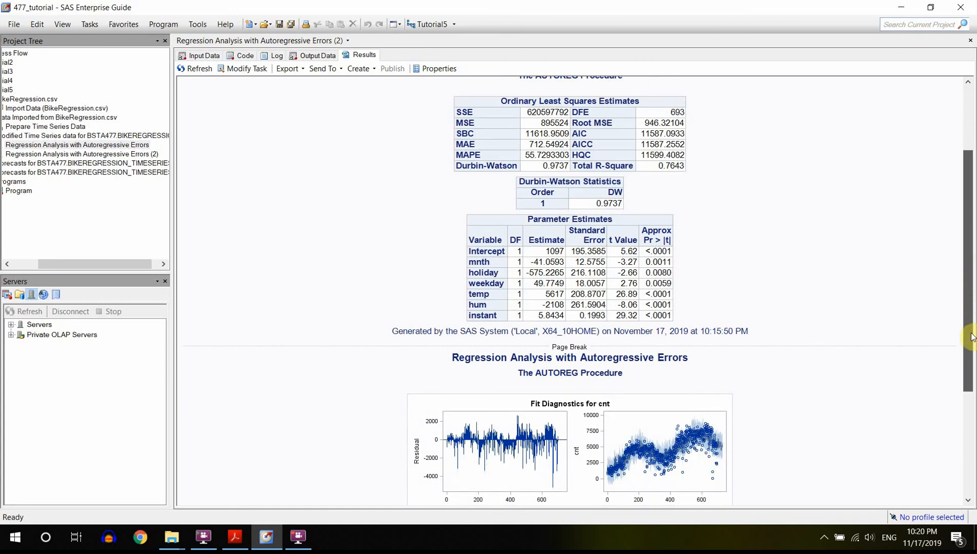
drag(971, 336, 968, 314)
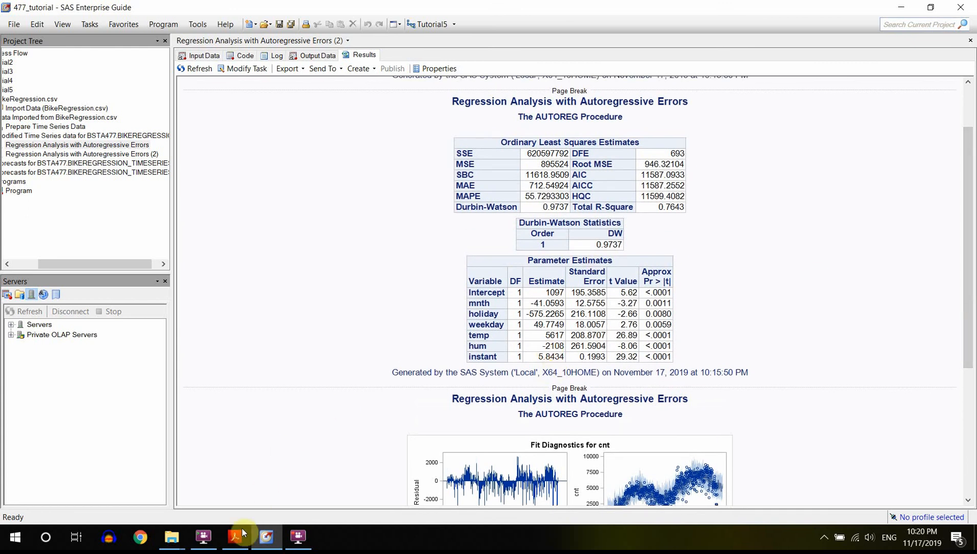
click(304, 545)
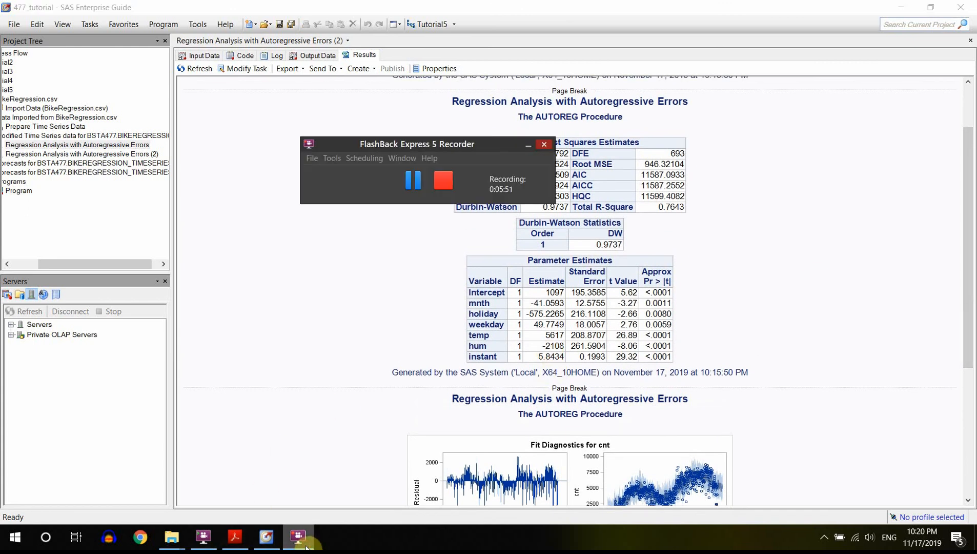